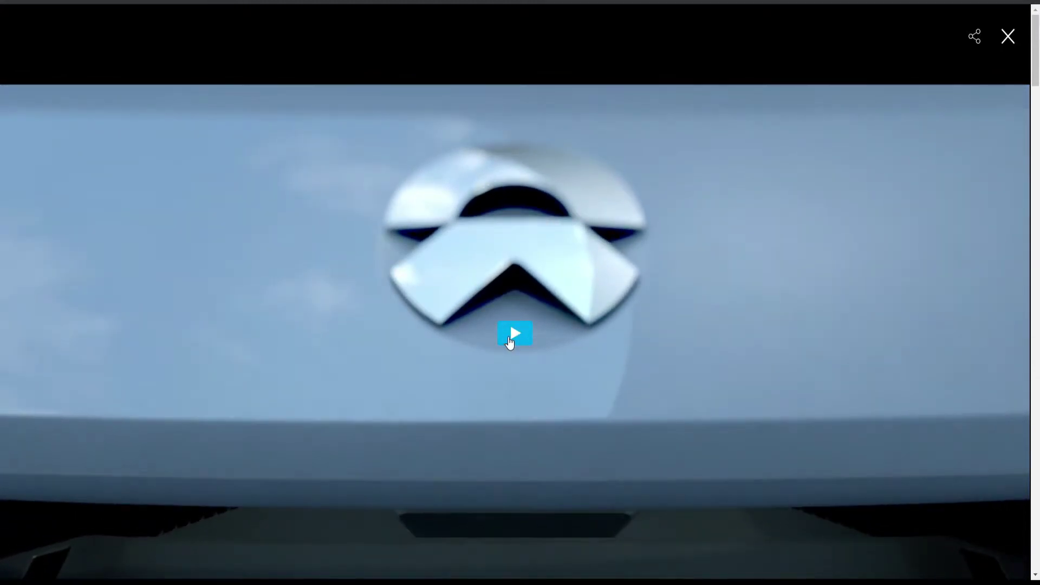
Start the NIO logo brand video in the full-page viewer on nio.com.
click(509, 341)
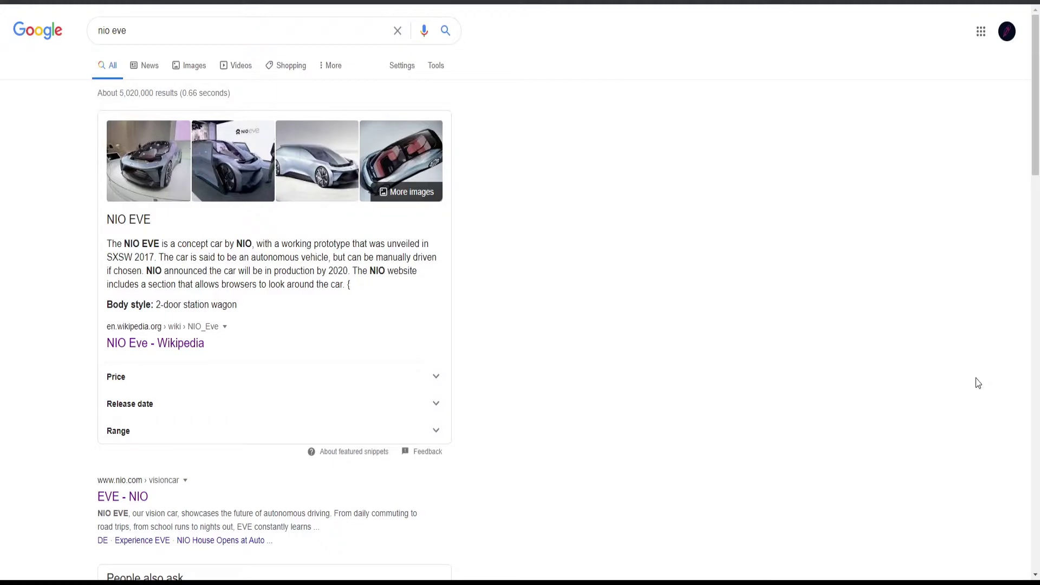
Switch the 'nio eve' search results to Google Images.
click(153, 174)
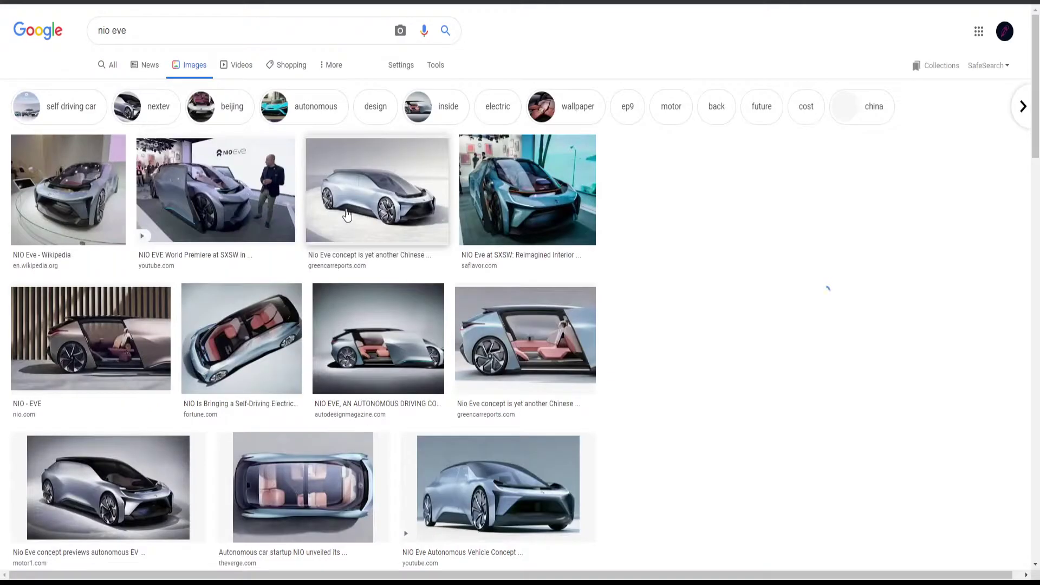
Preview the NIO Eve Wikipedia photo and the first related Wikimedia Commons image.
click(139, 195)
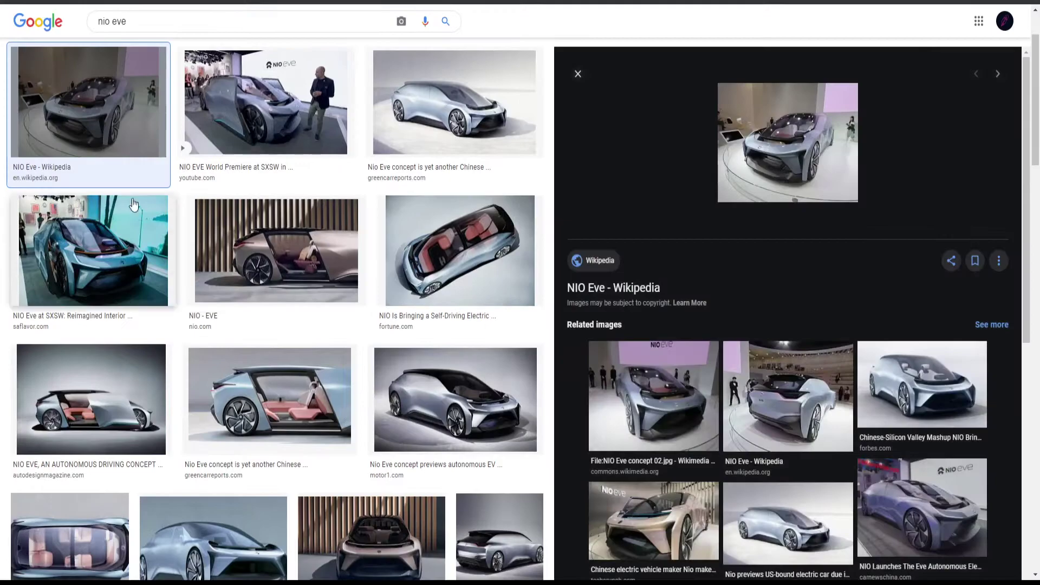
click(621, 386)
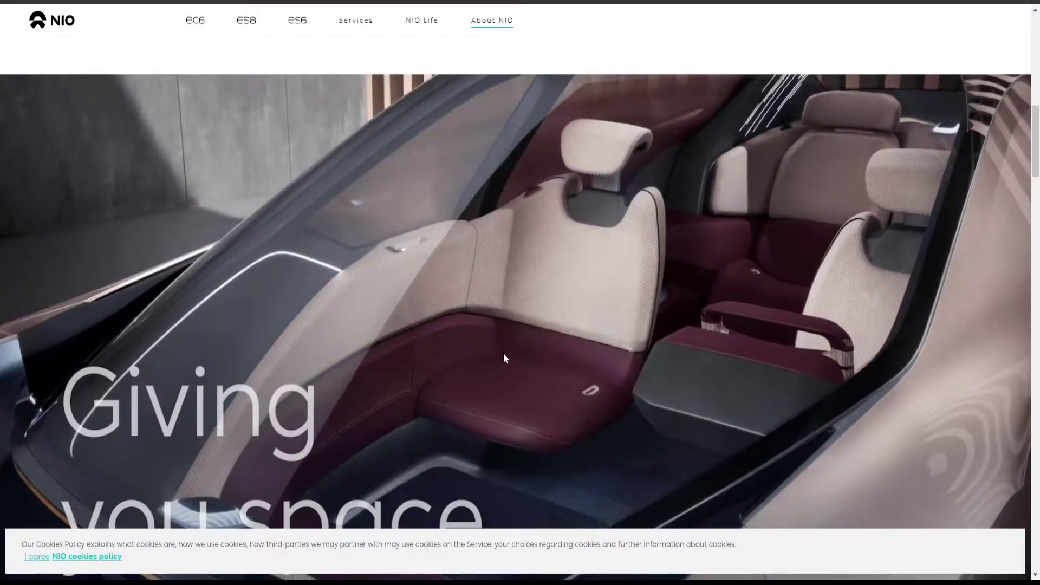
scroll(497, 348, down, 4)
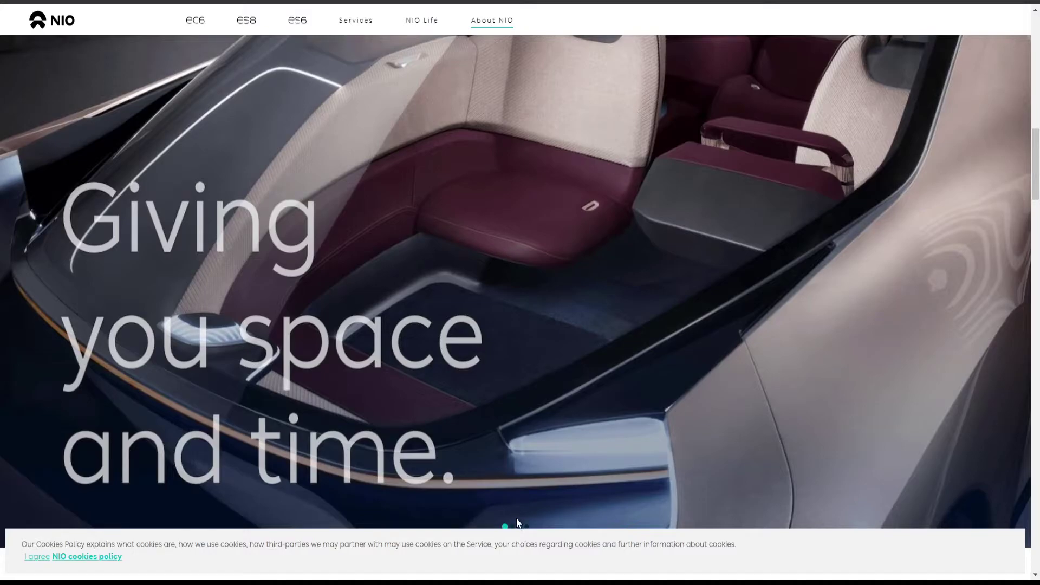
Advance the EVE interior slides to Relax, Connect and Discover, then select 'A living space that adapts'.
click(517, 524)
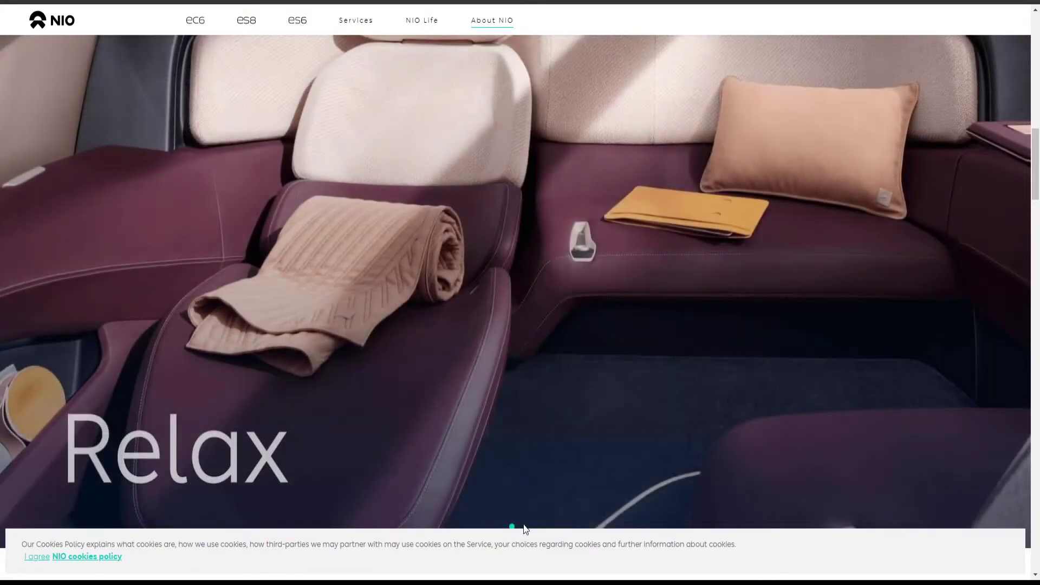
click(523, 528)
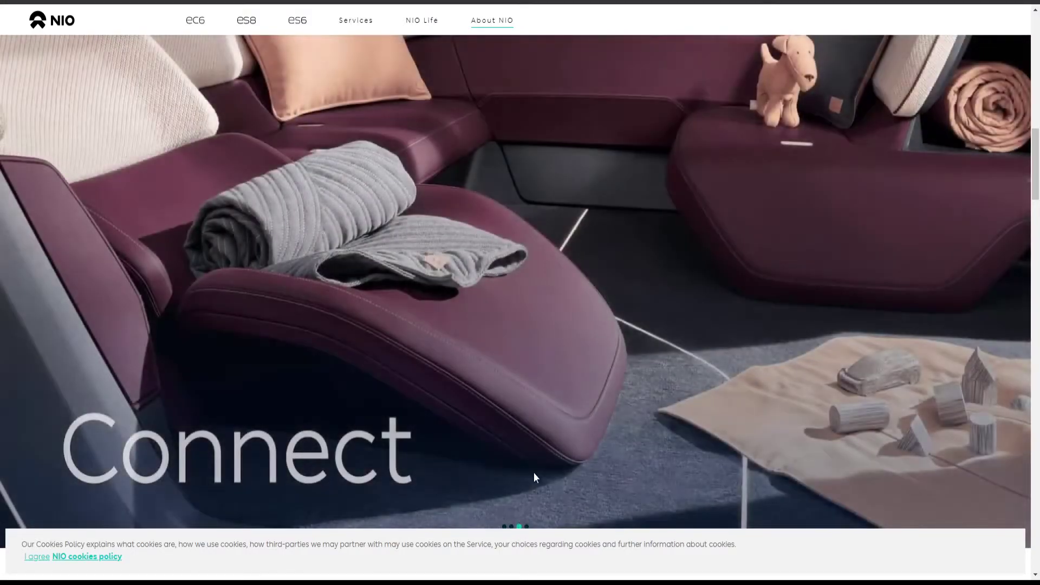
scroll(534, 479, up, 4)
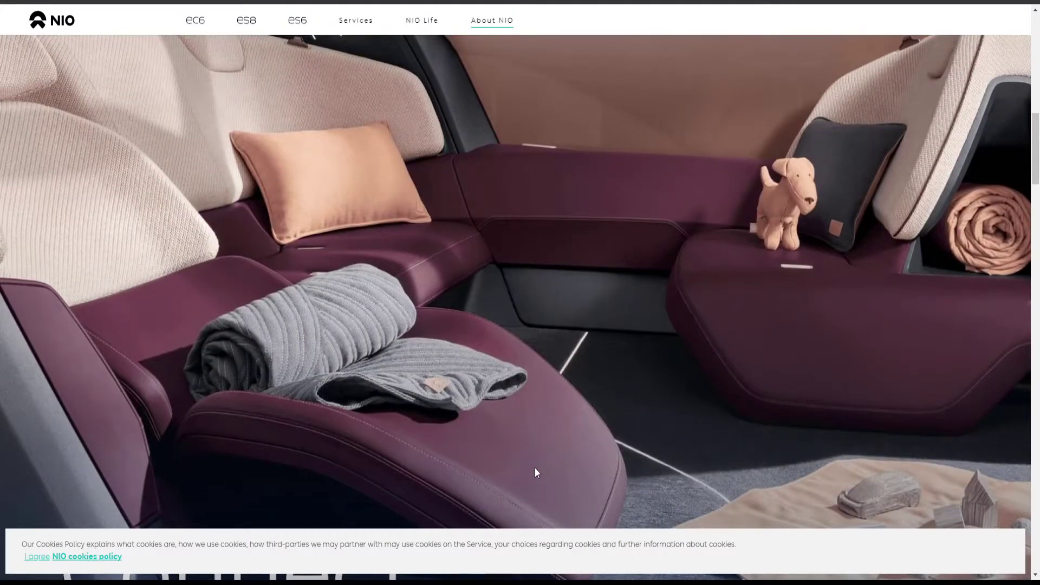
scroll(537, 465, down, 1)
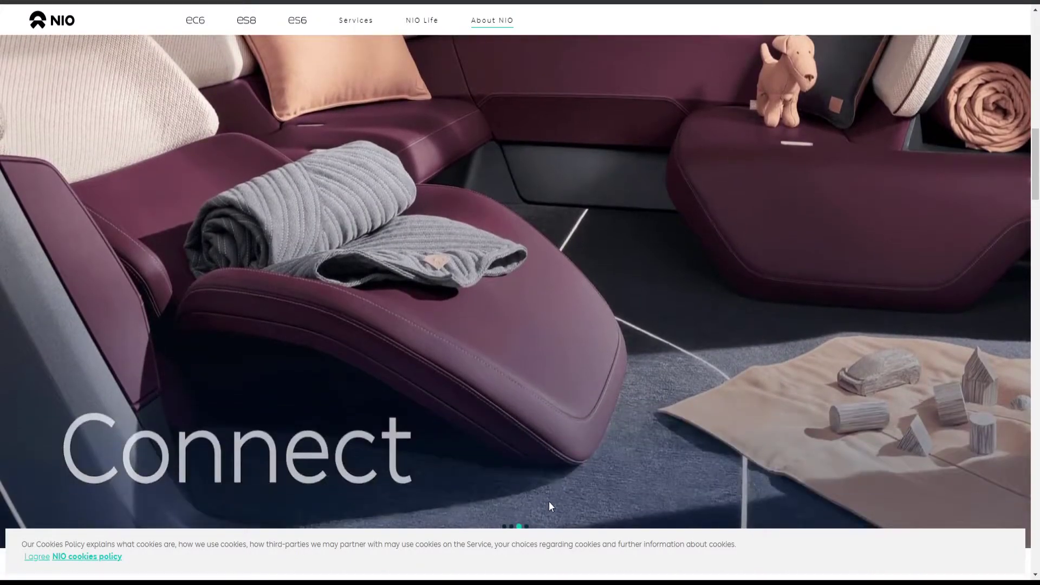
click(530, 532)
scroll(506, 402, down, 5)
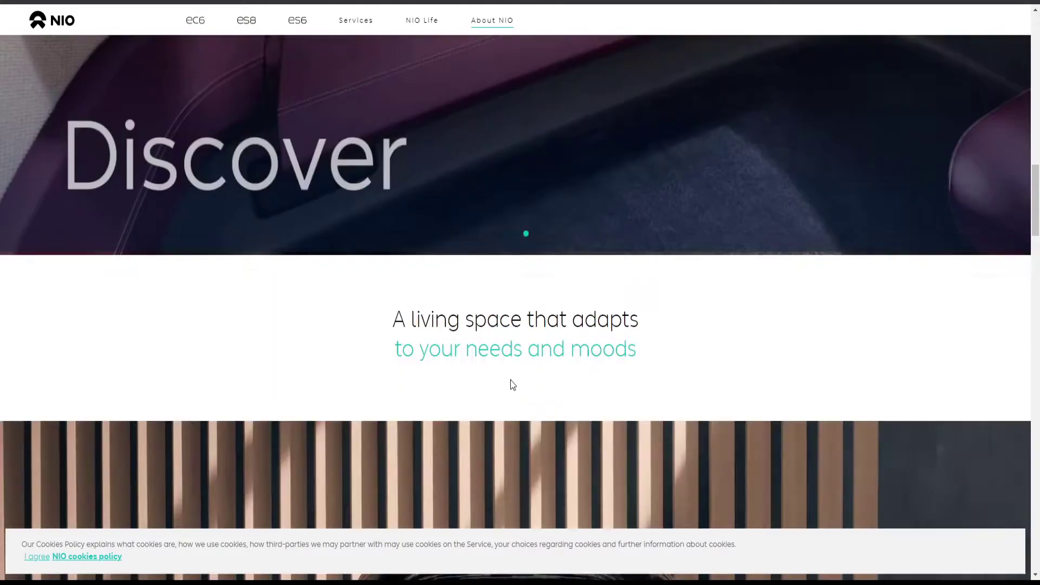
drag(396, 183, 661, 220)
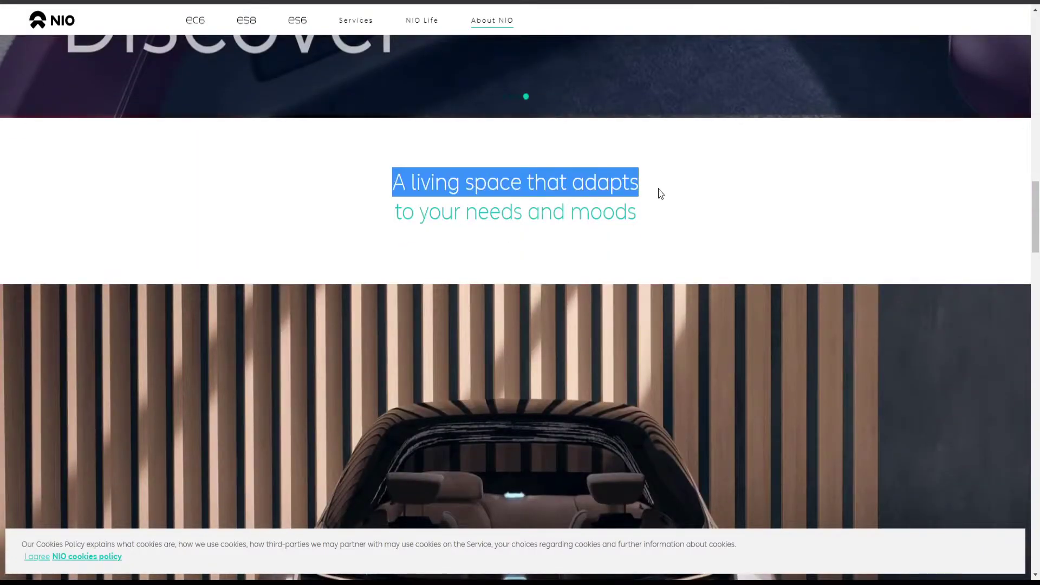
click(662, 220)
scroll(506, 238, down, 8)
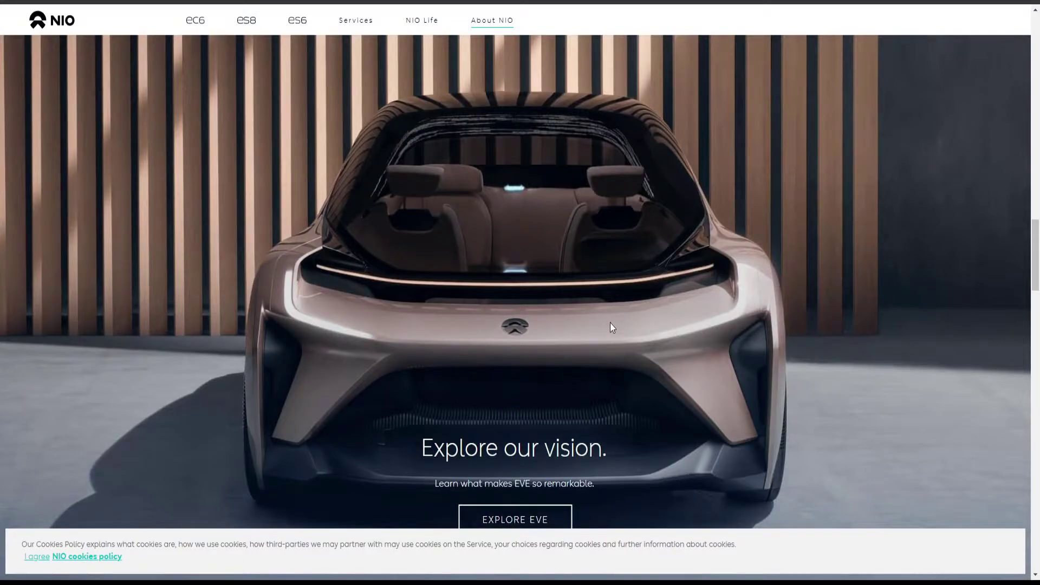
scroll(626, 324, down, 2)
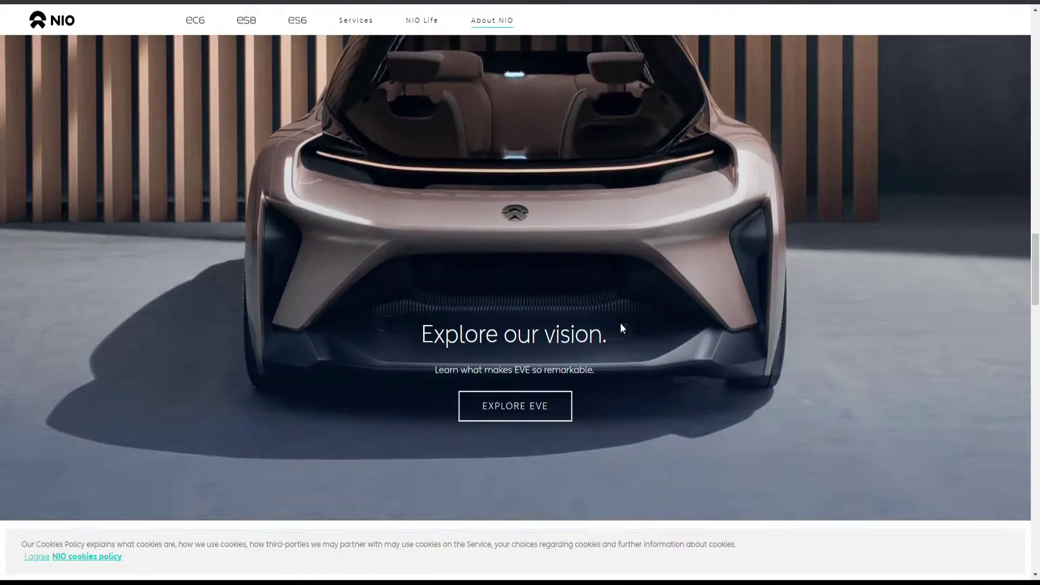
scroll(609, 324, down, 3)
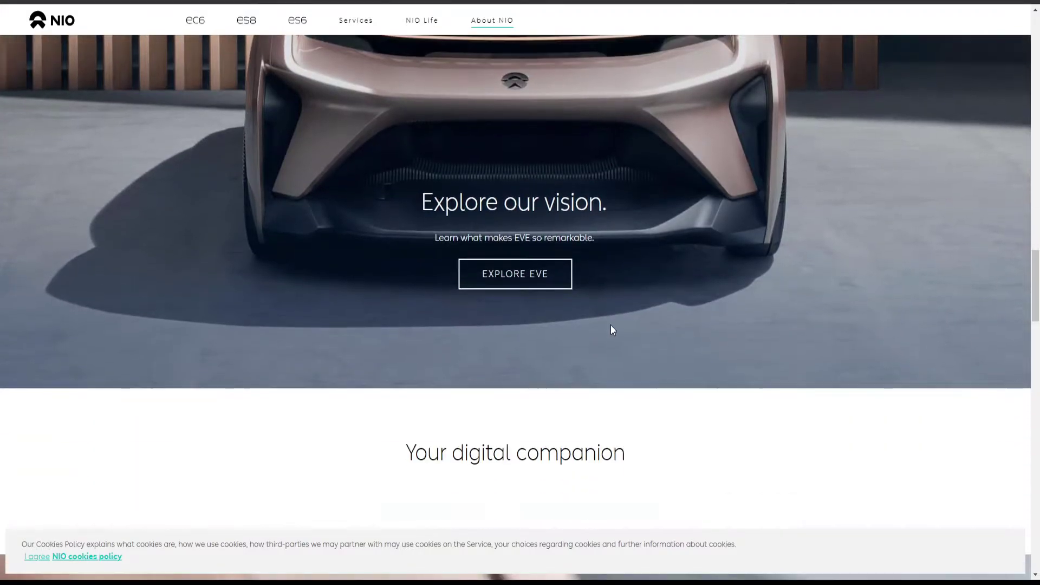
scroll(609, 333, down, 3)
scroll(609, 333, down, 3)
scroll(540, 312, down, 4)
scroll(540, 311, down, 1)
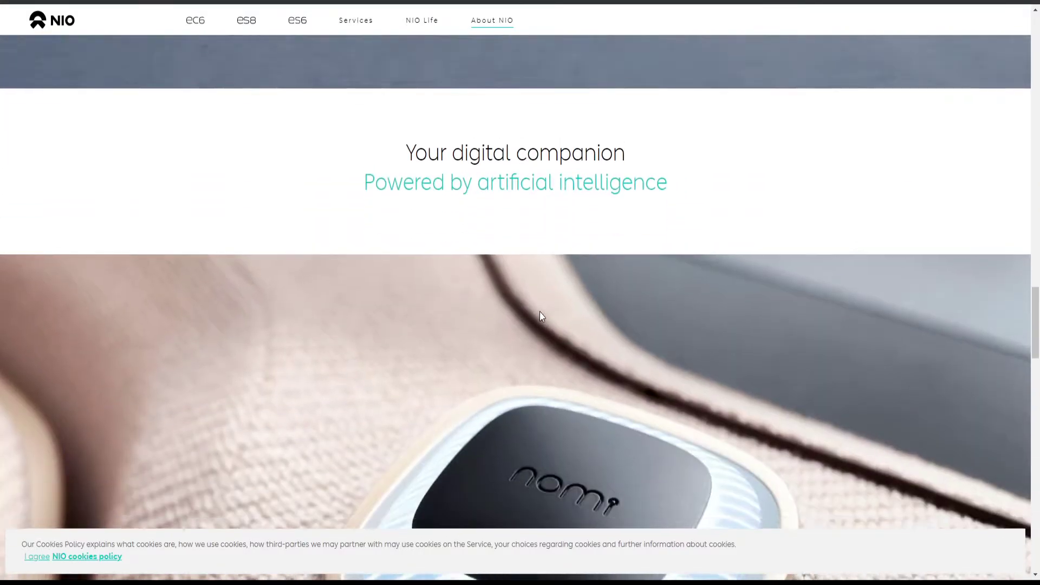
scroll(540, 311, up, 4)
scroll(540, 311, up, 3)
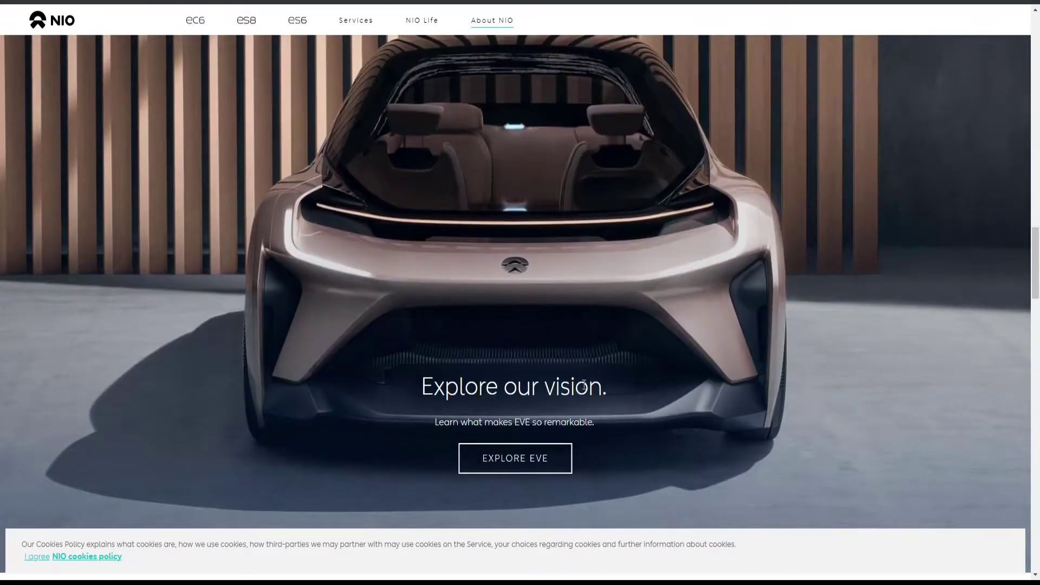
scroll(584, 384, up, 1)
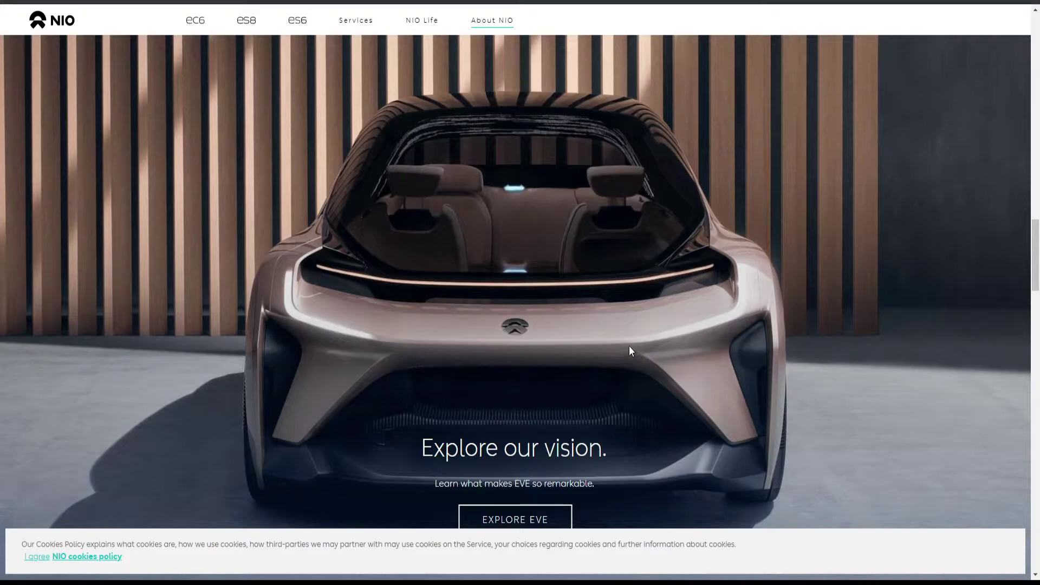
scroll(630, 341, down, 4)
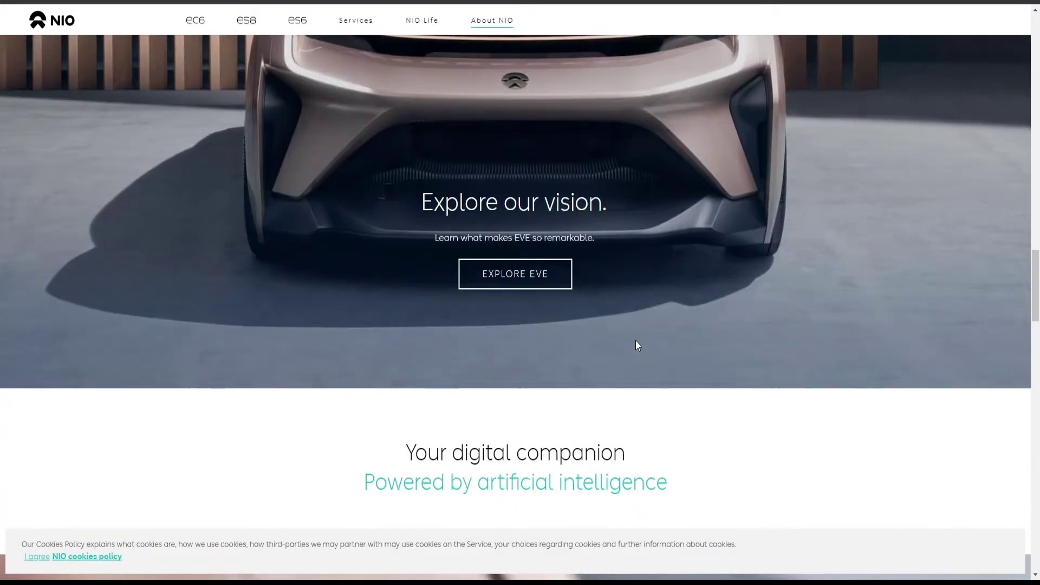
scroll(636, 341, down, 4)
Highlight, then deselect, the 'Your digital companion' and 'Powered by artificial intelligence' headings.
drag(415, 207, 626, 211)
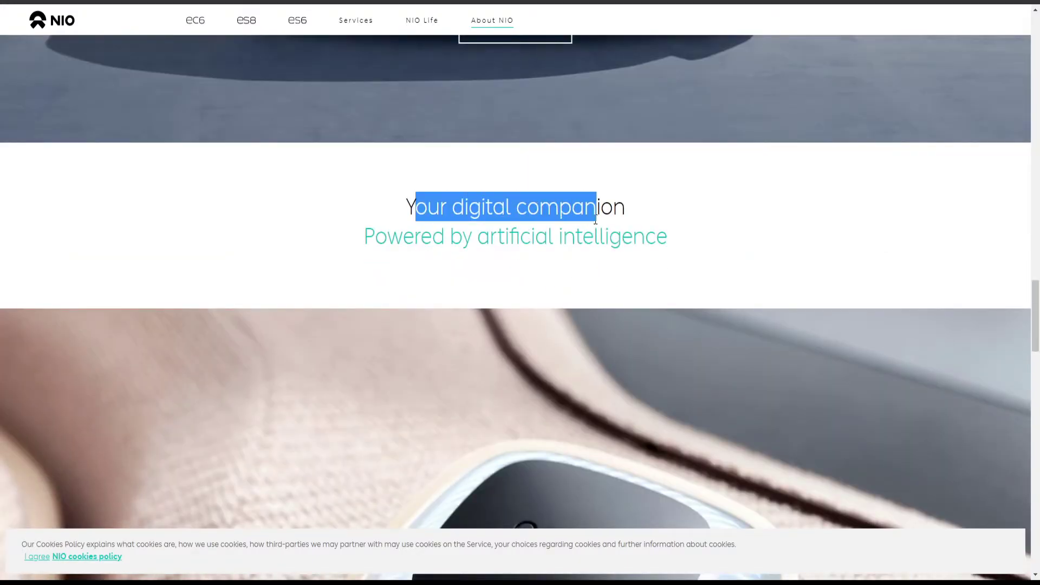
click(699, 240)
drag(699, 239, 382, 236)
click(376, 201)
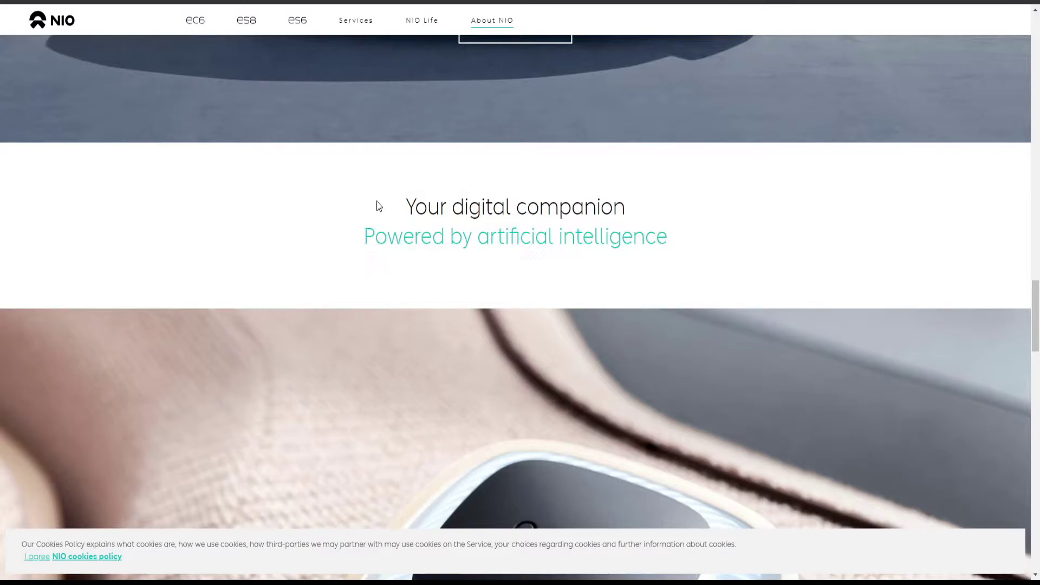
scroll(672, 312, down, 10)
scroll(697, 376, up, 6)
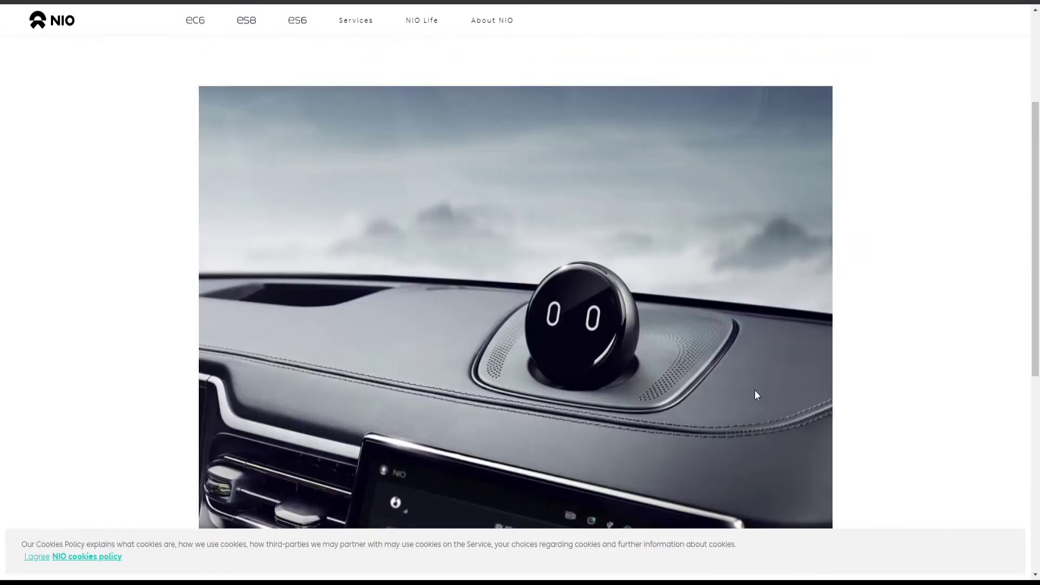
scroll(809, 388, down, 4)
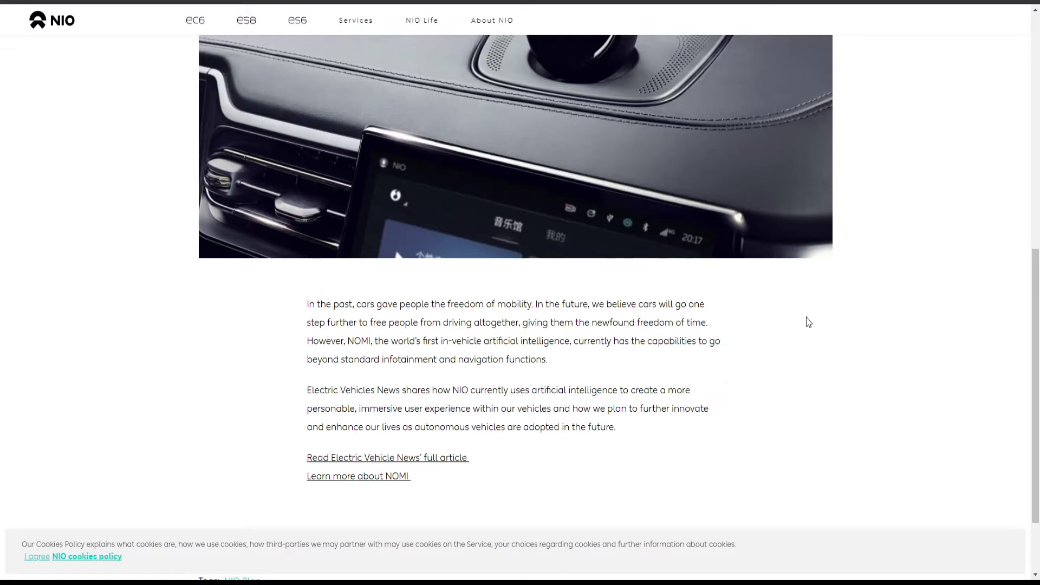
scroll(789, 337, up, 4)
scroll(813, 337, up, 4)
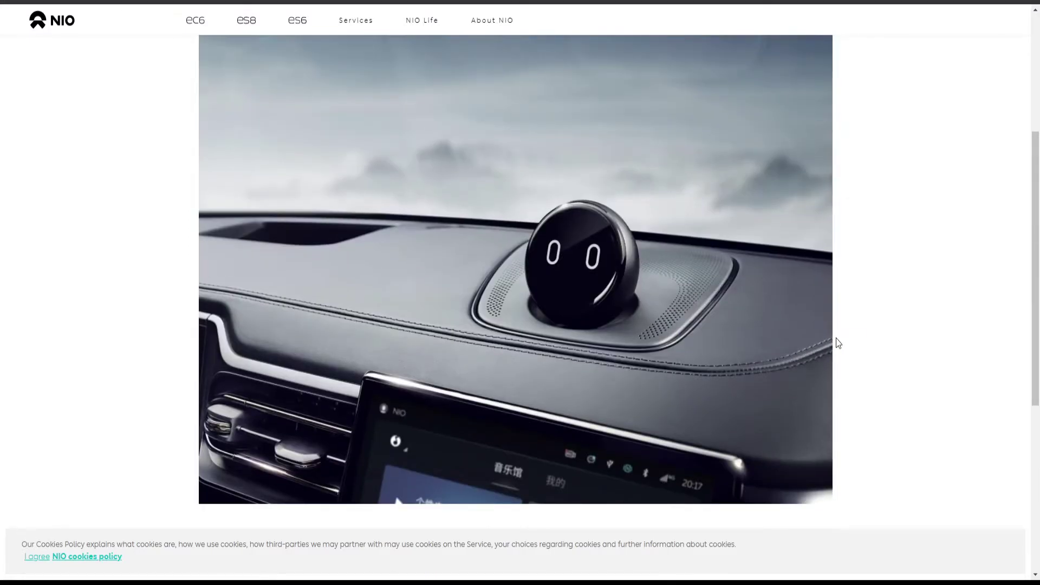
scroll(840, 344, down, 4)
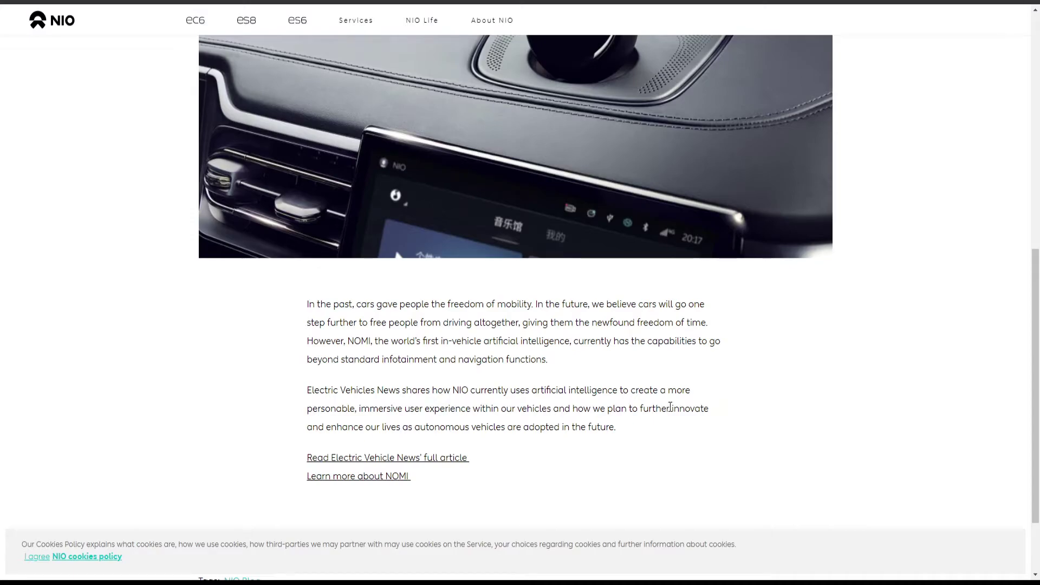
Navigate back to the NIO EVE concept car page.
click(491, 20)
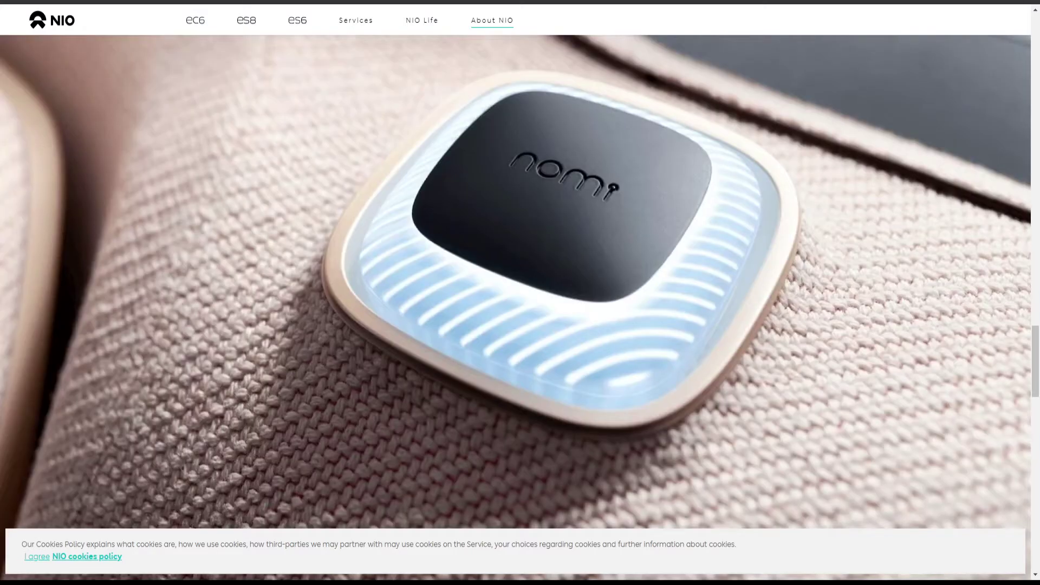
scroll(492, 154, down, 5)
scroll(500, 156, down, 3)
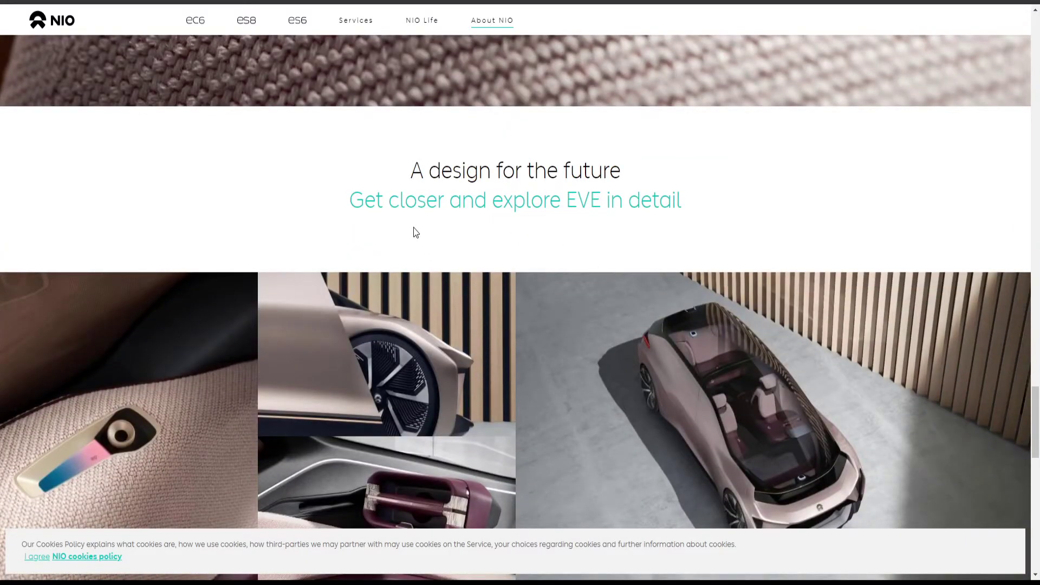
scroll(688, 219, down, 2)
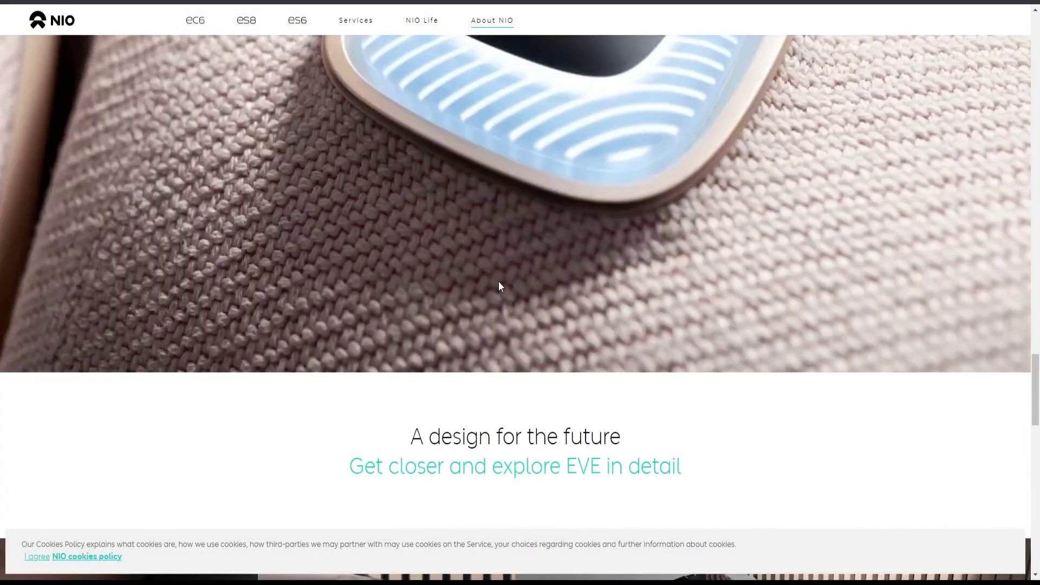
scroll(499, 282, up, 5)
scroll(498, 282, up, 5)
scroll(498, 282, up, 5)
scroll(499, 281, up, 5)
scroll(498, 281, up, 5)
scroll(493, 283, up, 5)
scroll(494, 282, up, 5)
scroll(516, 249, up, 3)
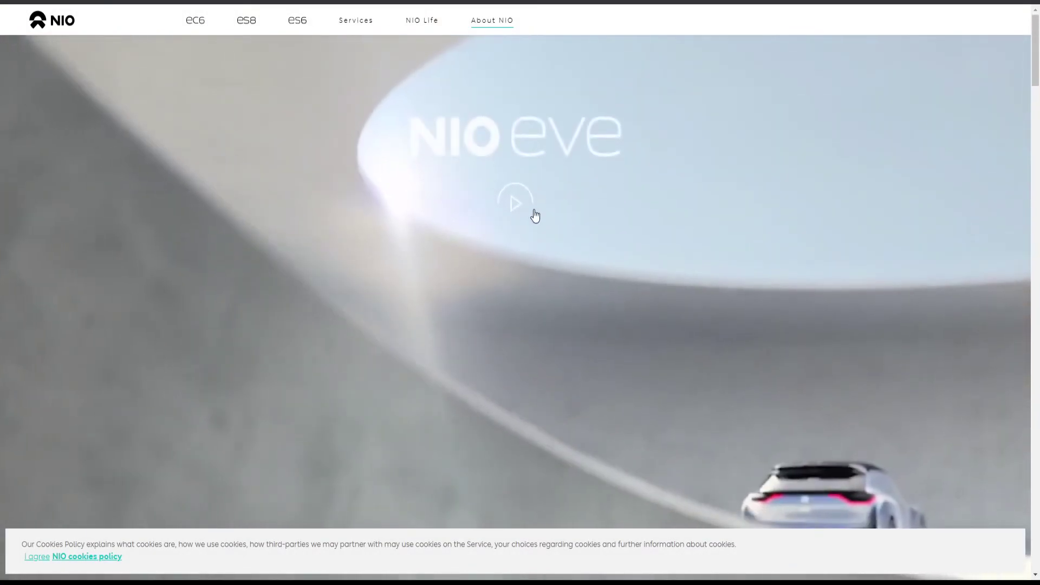
scroll(554, 350, down, 1)
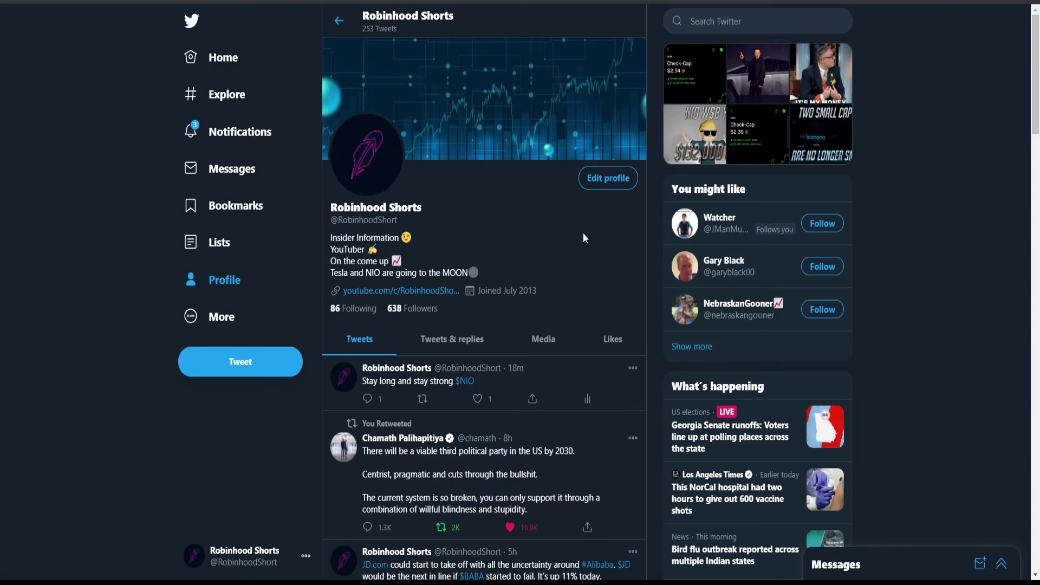
scroll(583, 235, down, 5)
scroll(578, 240, down, 5)
scroll(532, 353, down, 3)
scroll(533, 350, down, 3)
scroll(533, 336, down, 3)
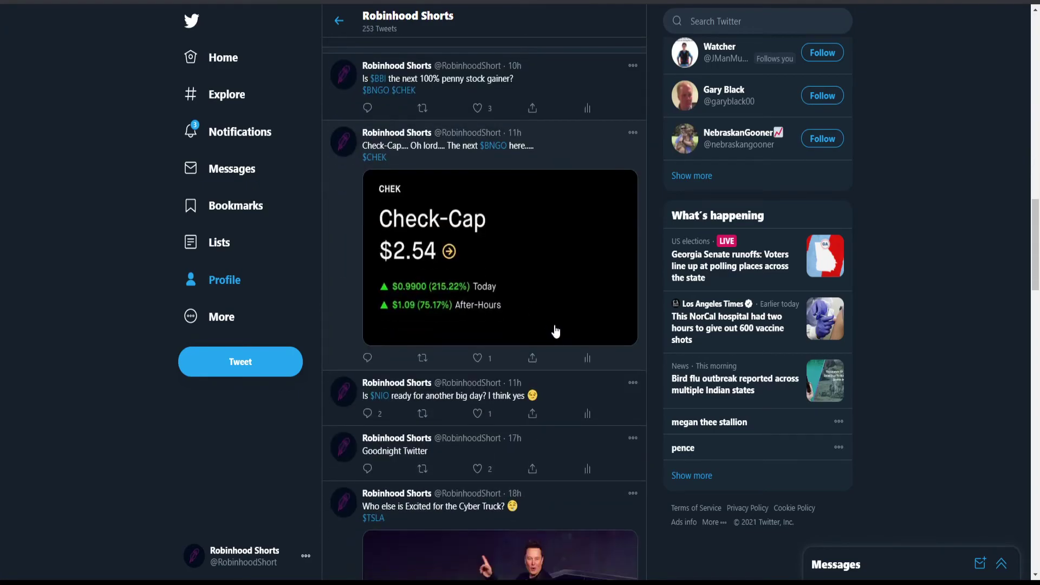
scroll(559, 329, down, 5)
scroll(561, 326, down, 3)
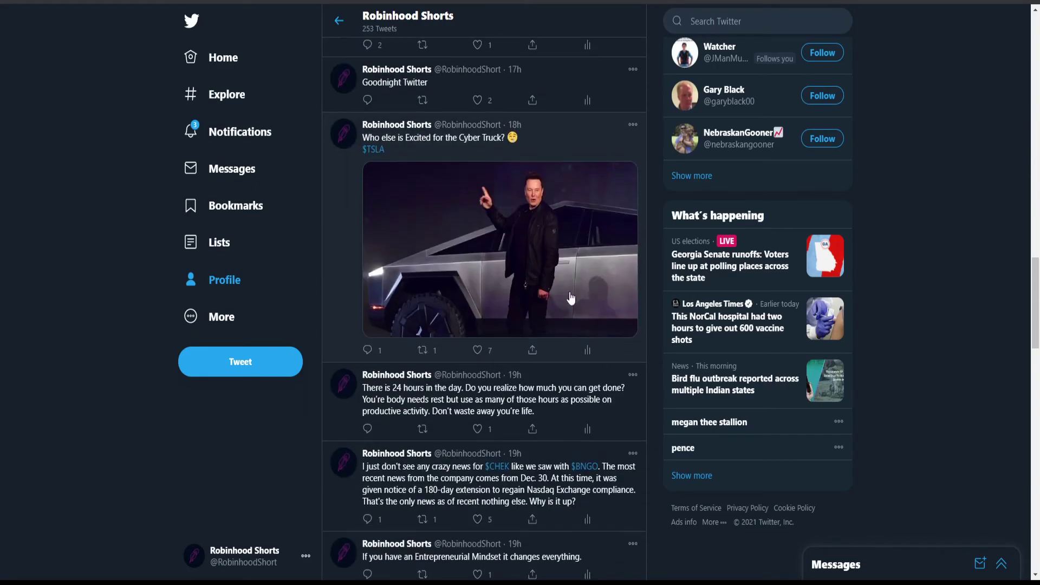
scroll(547, 278, down, 5)
scroll(548, 278, up, 5)
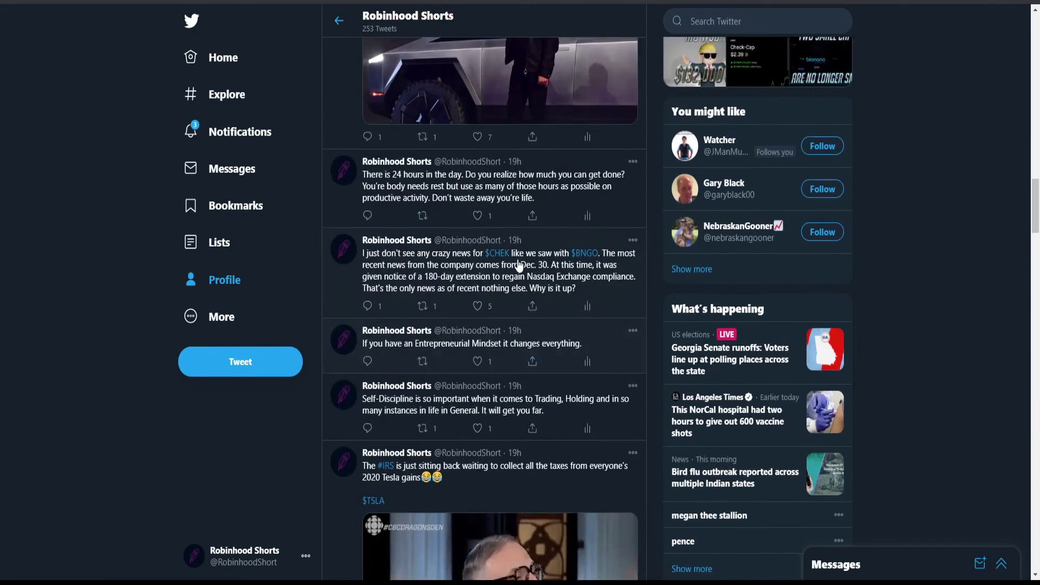
scroll(547, 278, up, 8)
scroll(547, 278, up, 8)
drag(398, 221, 330, 221)
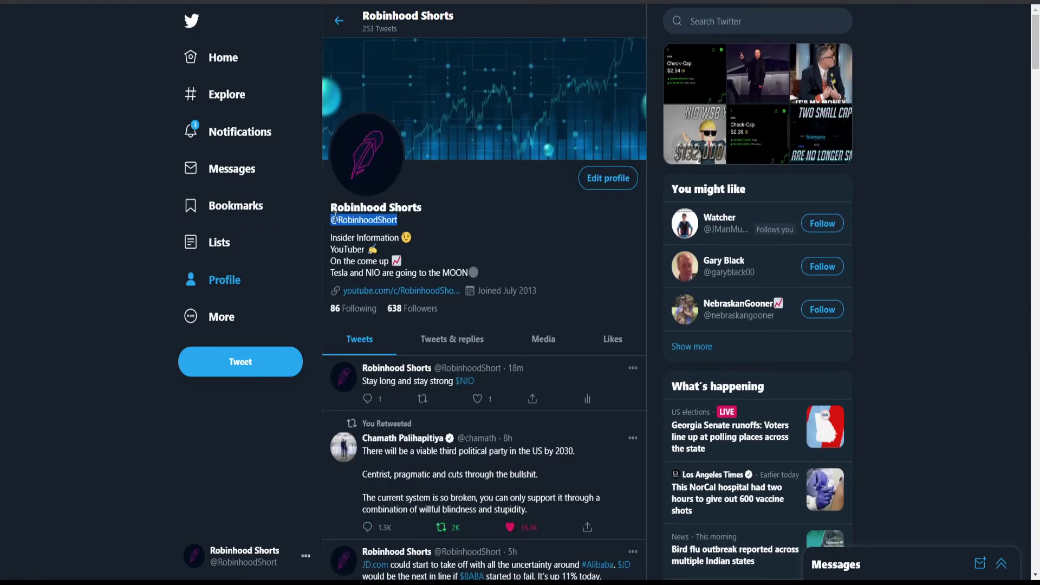
click(479, 254)
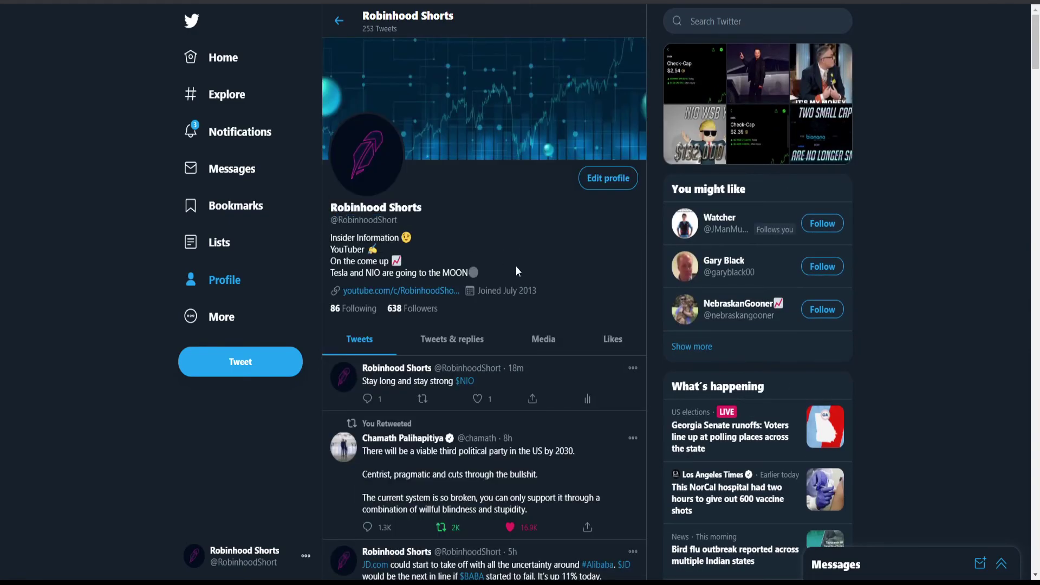